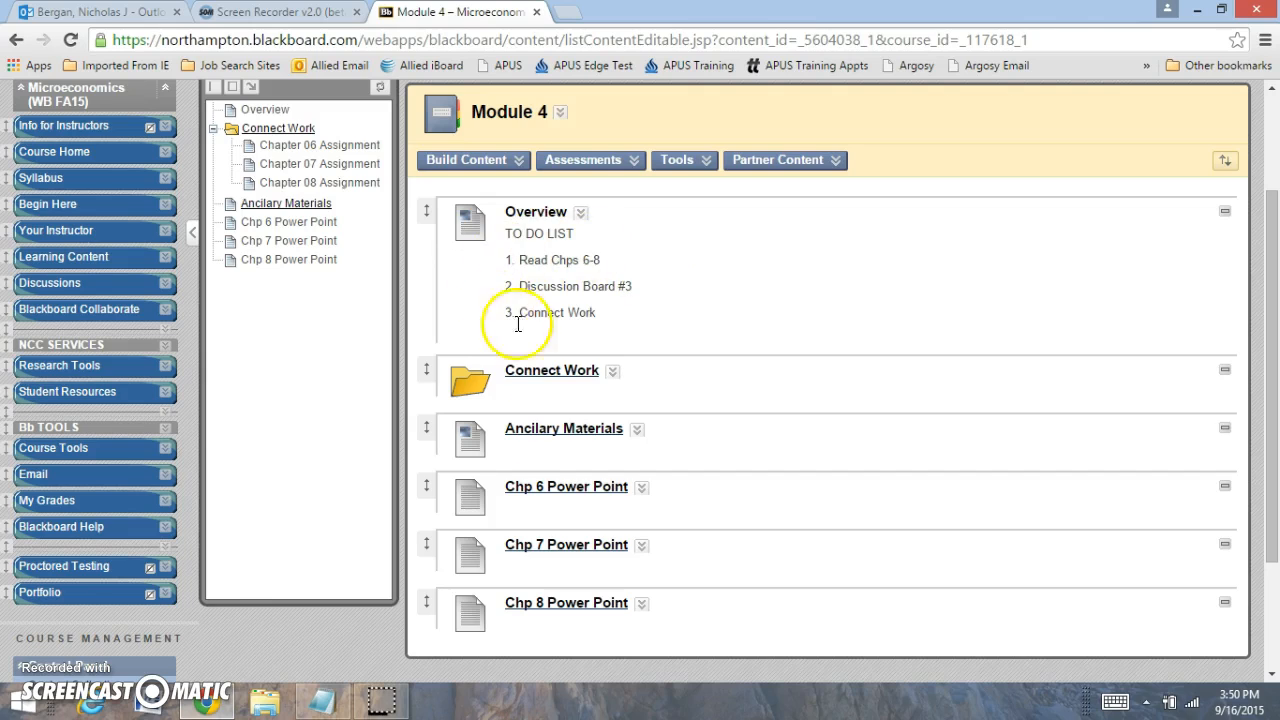
Step: Launch the 'Chp 6 Power Point' link in a new tab, then return to the Module 4 page
right_click(552, 486)
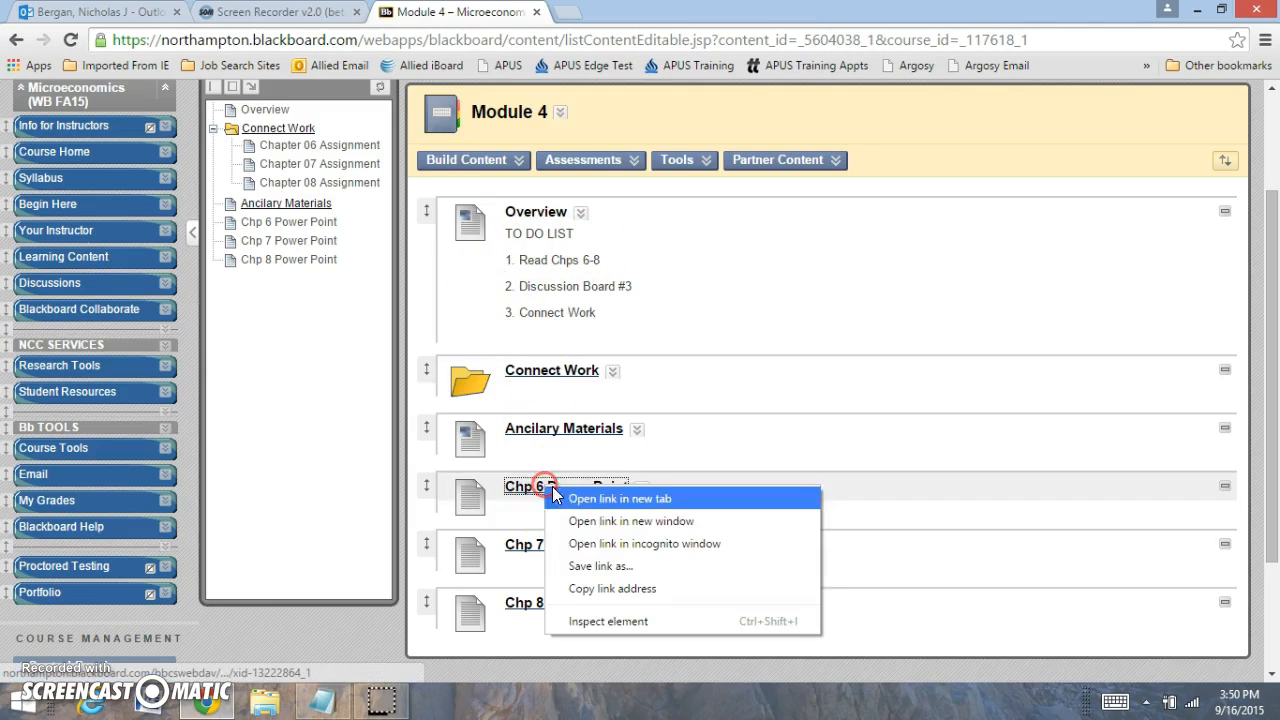
left_click(619, 498)
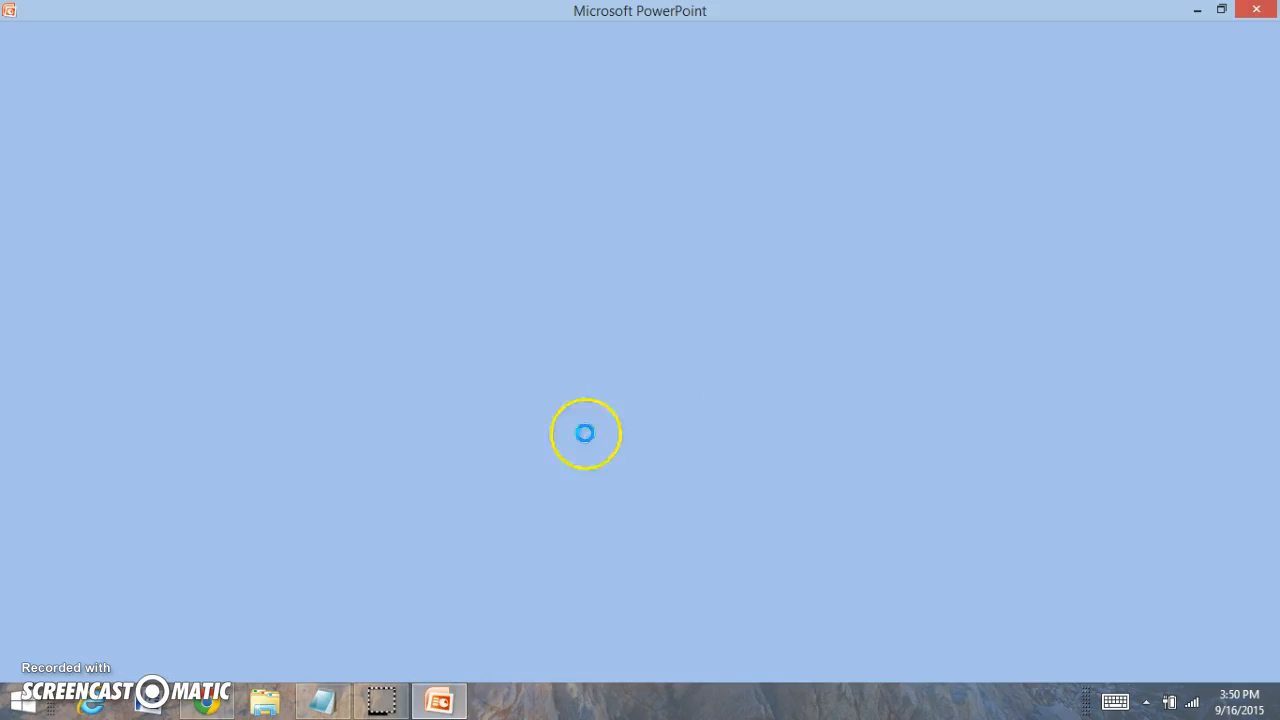
left_click(240, 700)
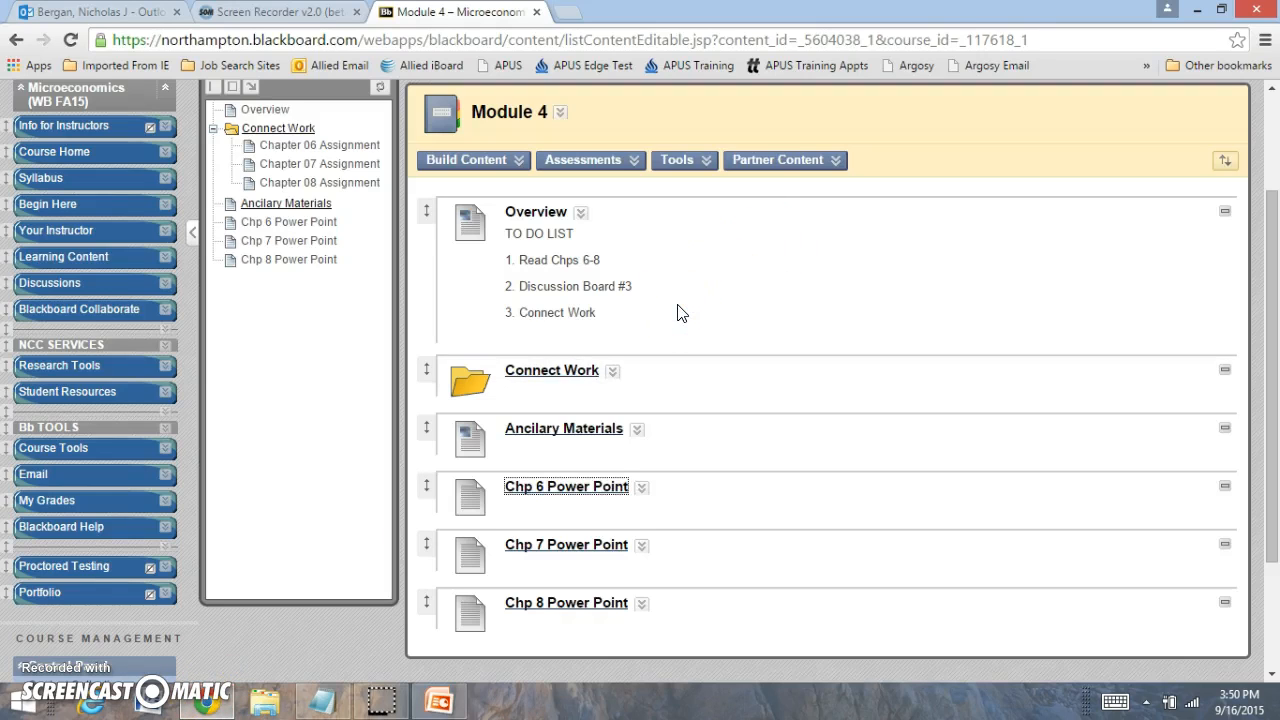
Step: Show the Discussion Board forum list with requirements for Discussion Boards #1–#3
left_click(49, 282)
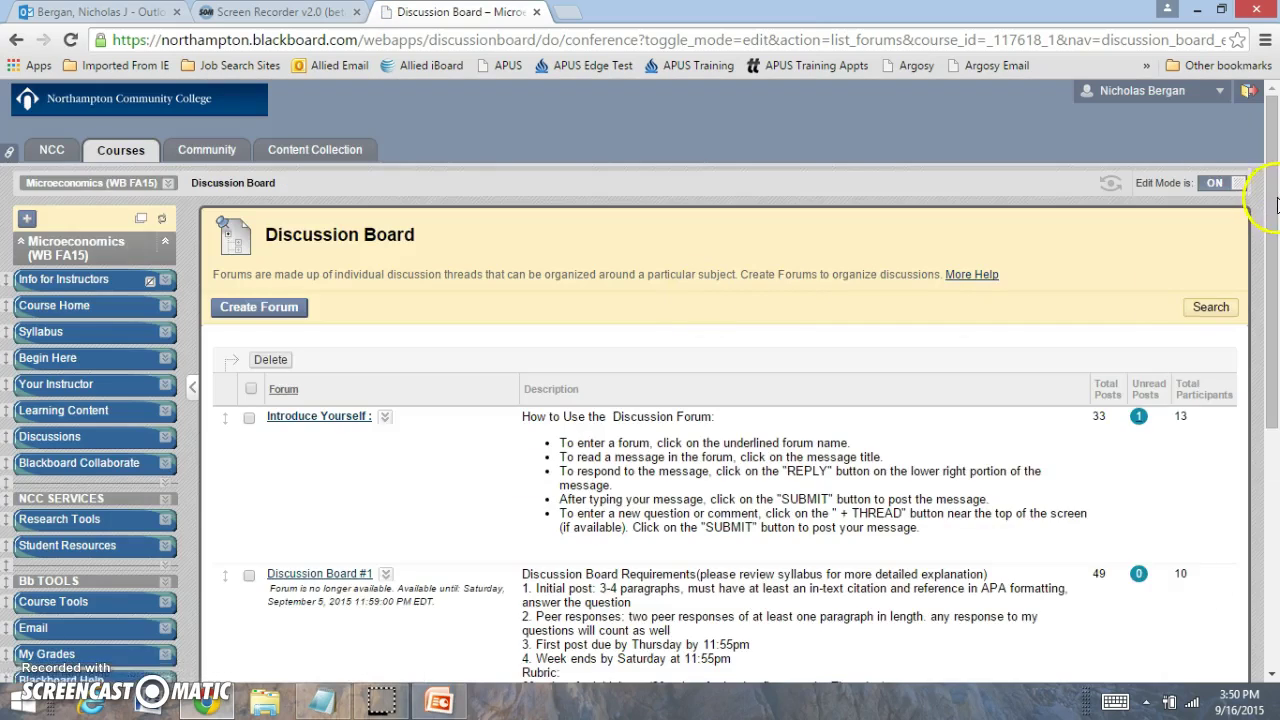
left_click_drag(1271, 215, 1271, 595)
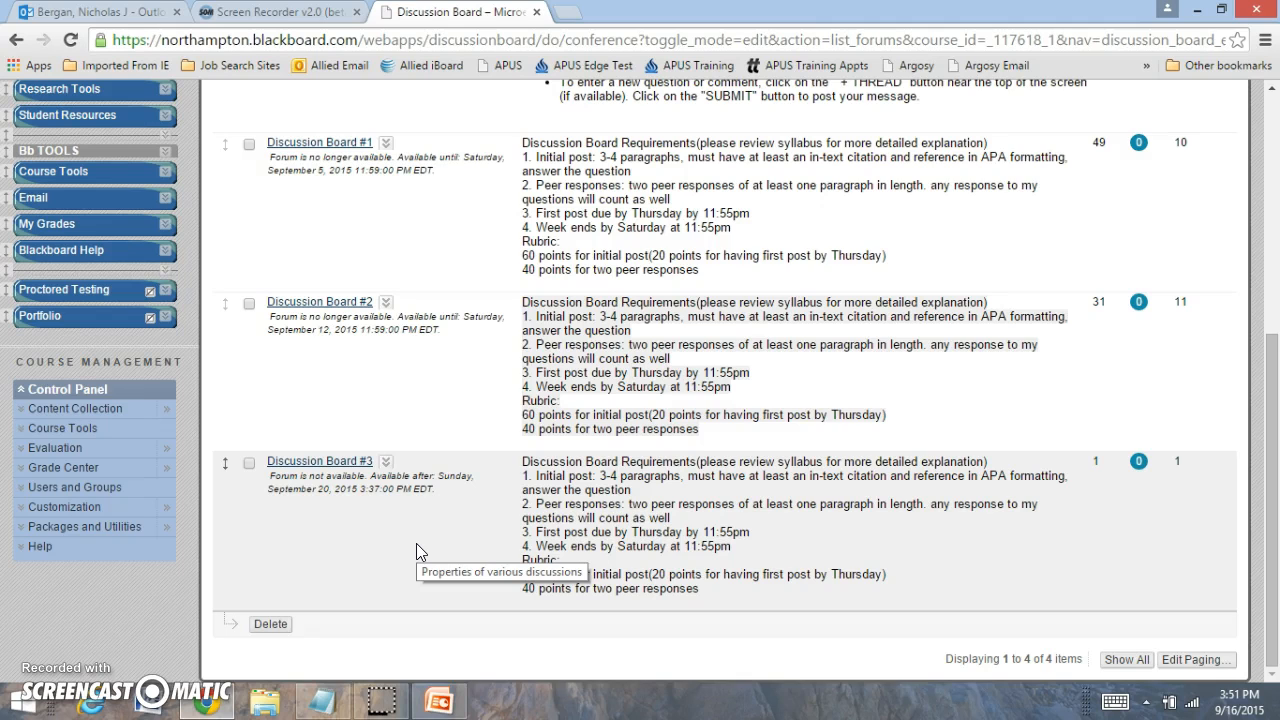
Step: Review the Chapter 6 slides from Price Elasticity of Demand through its Determinants, then close PowerPoint
left_click(439, 700)
left_click(55, 290)
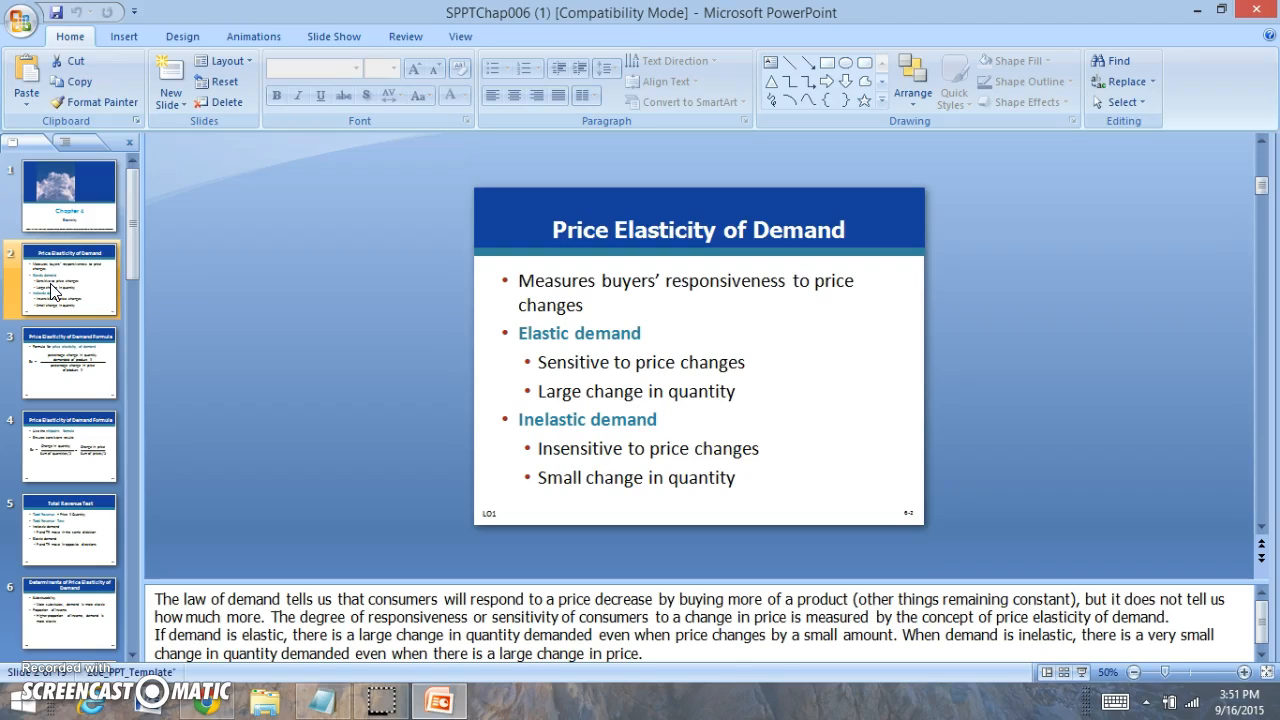
key("Down")
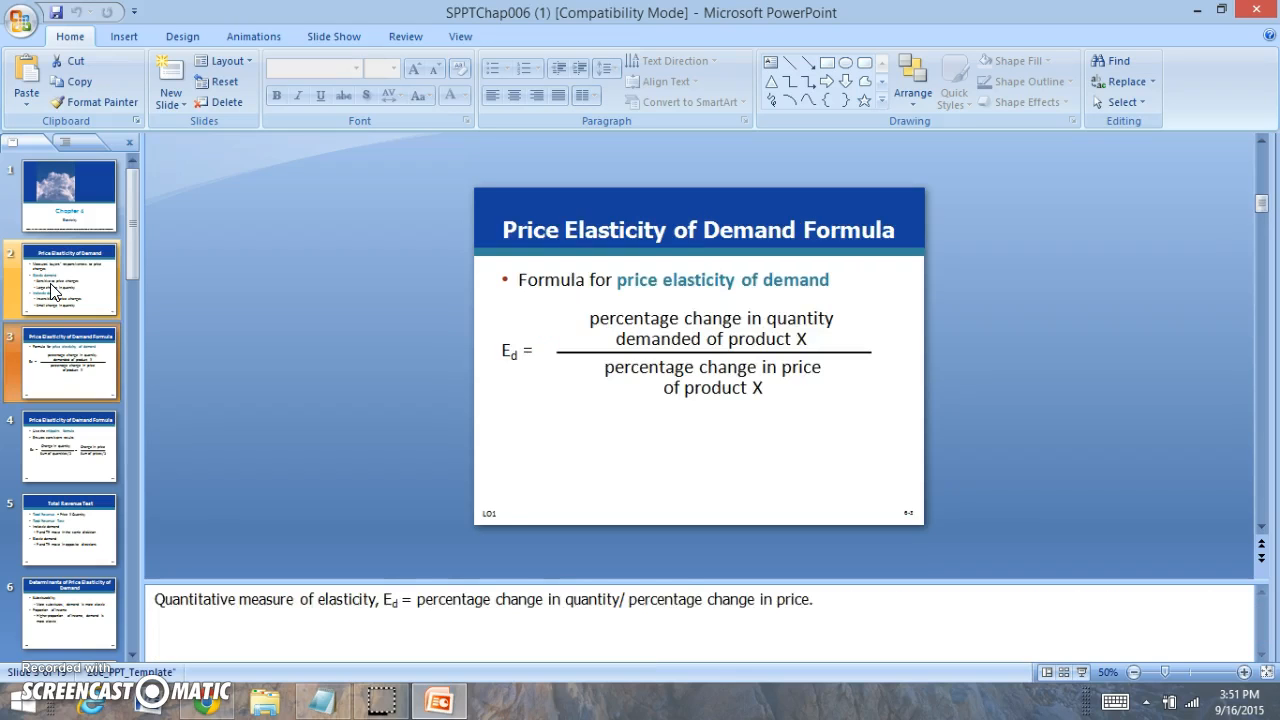
key("Down")
key("Down")
key("Down")
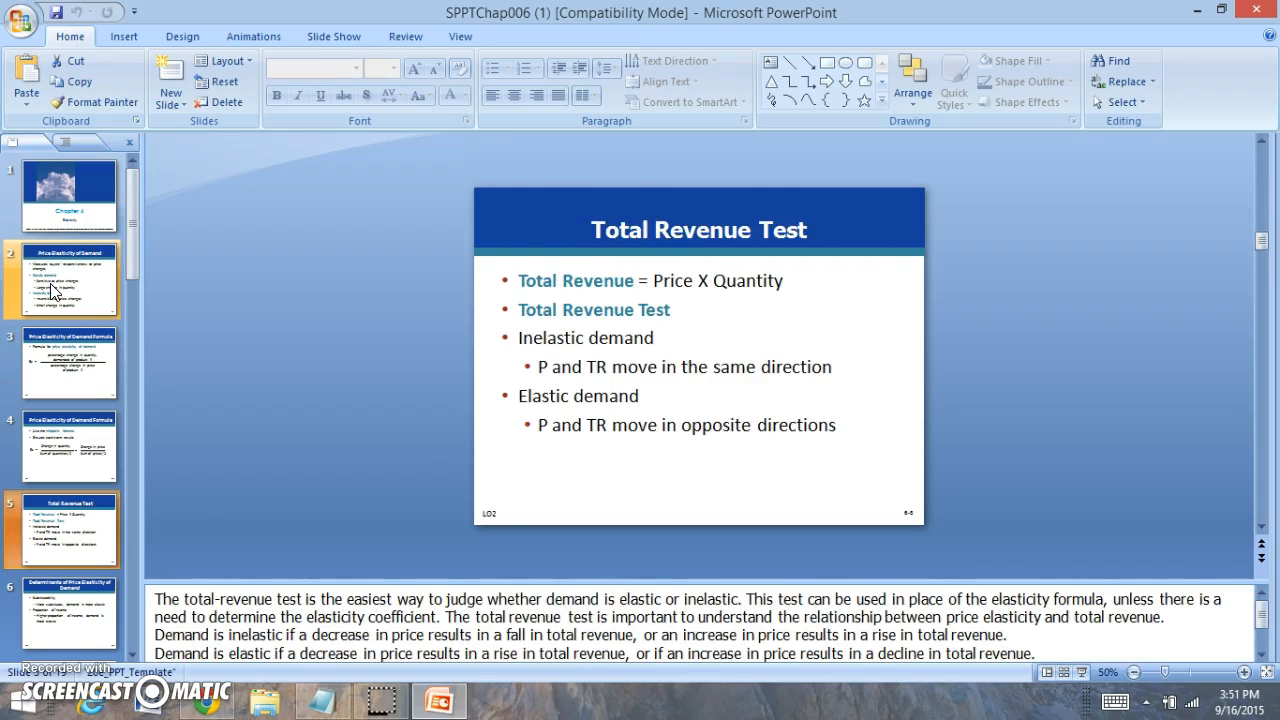
key("Down")
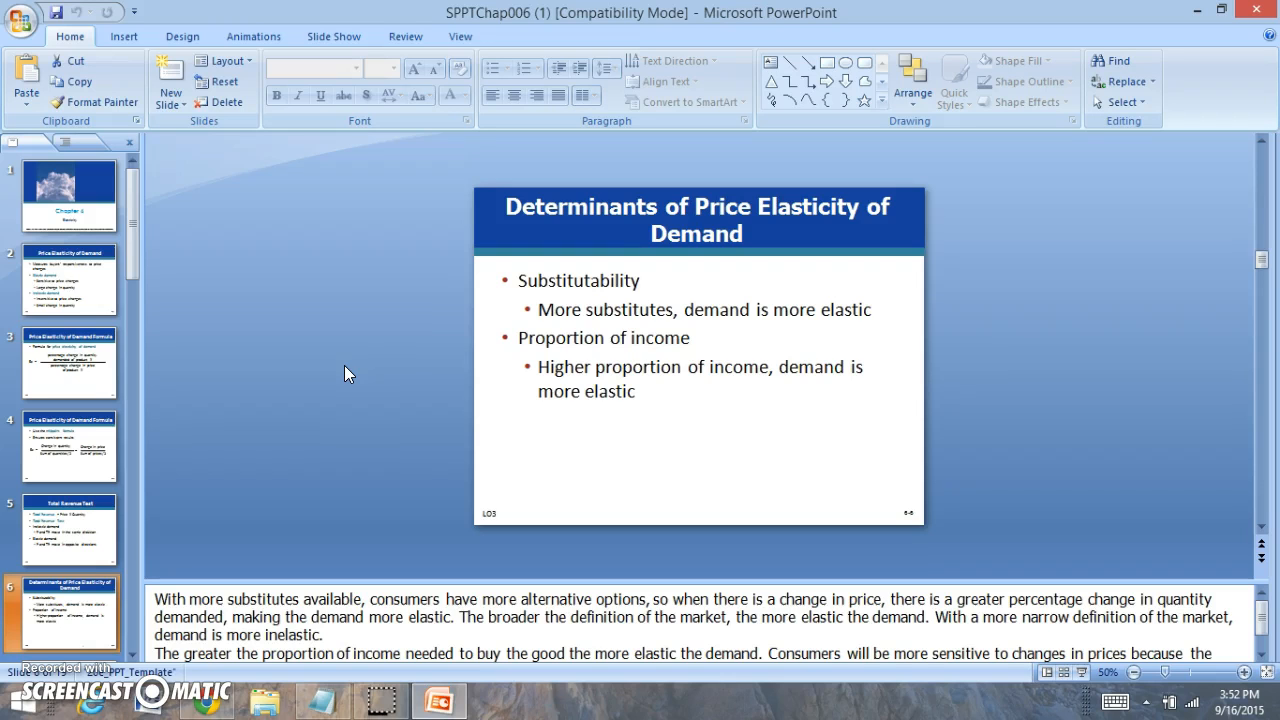
left_click(1256, 11)
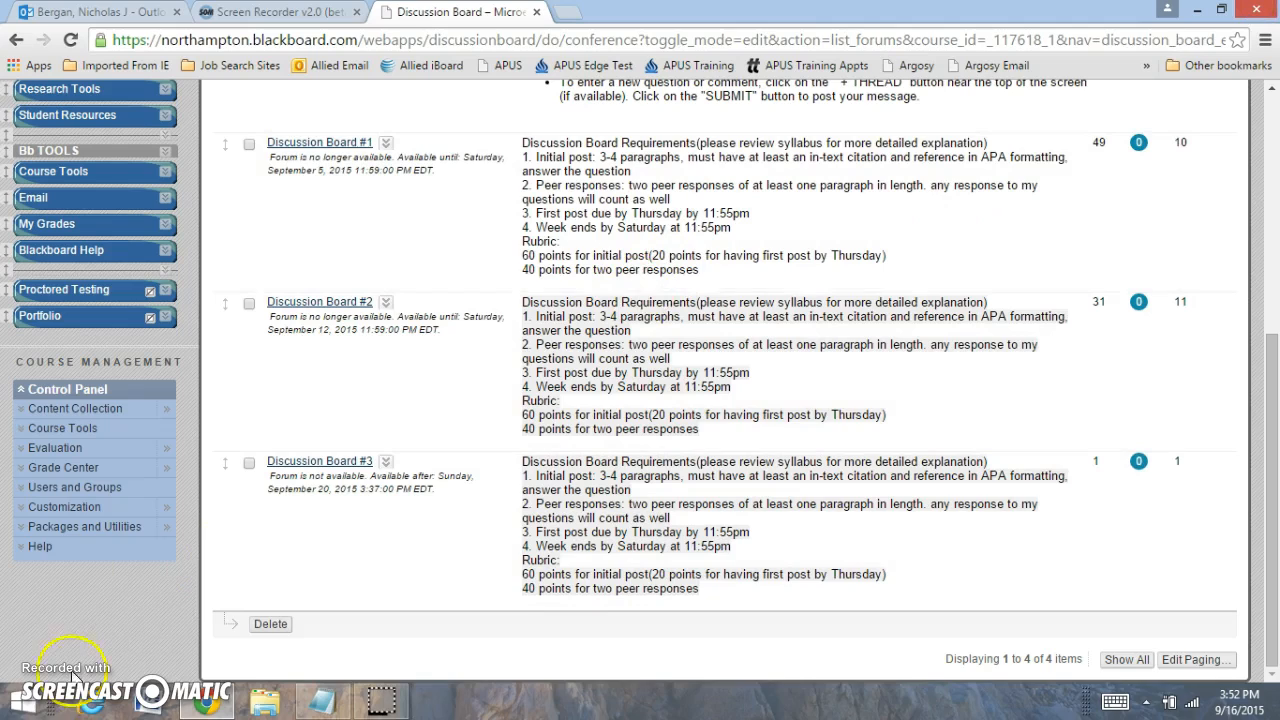